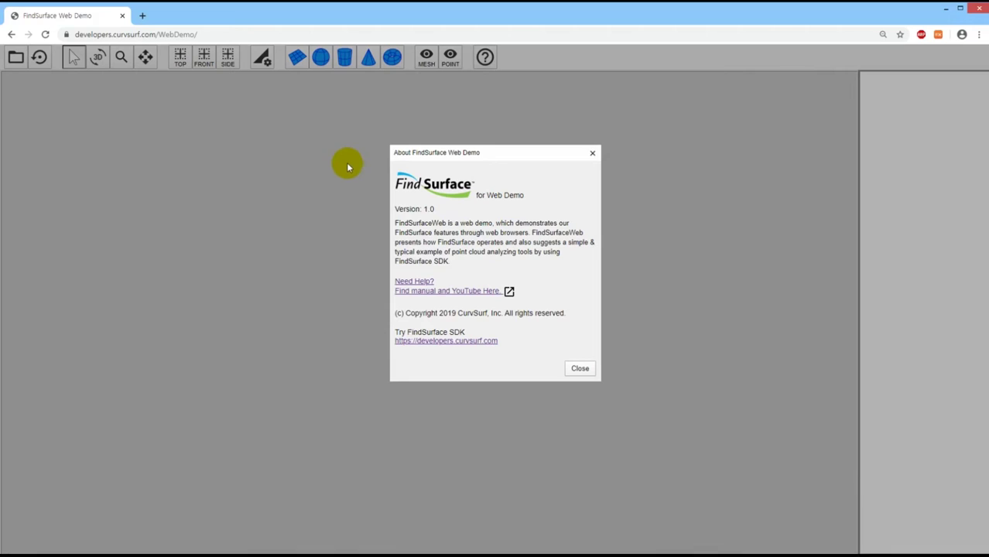
# Close the About dialog and load the Basic Demo (Google Tango) dataset from Select Data.
pyautogui.click(216, 35)
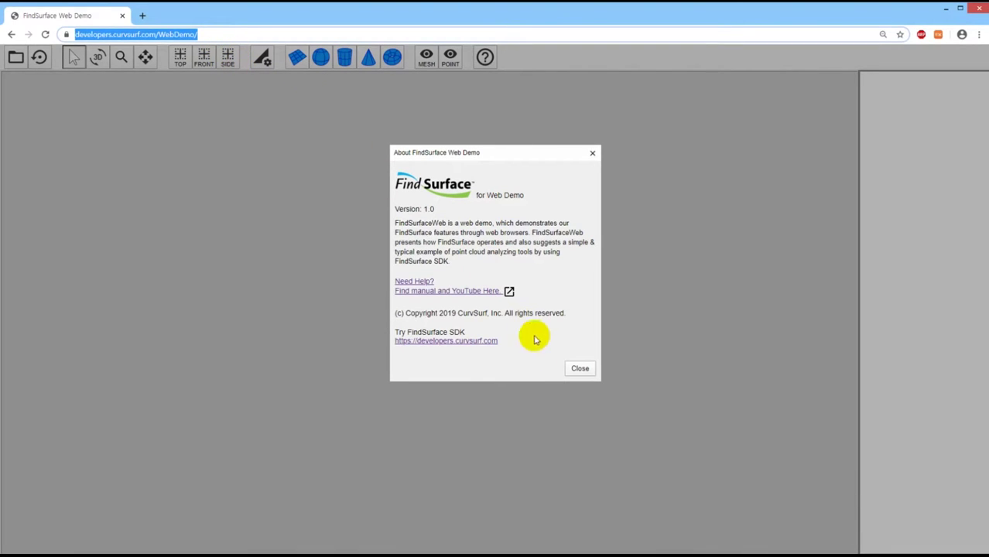
pyautogui.click(579, 369)
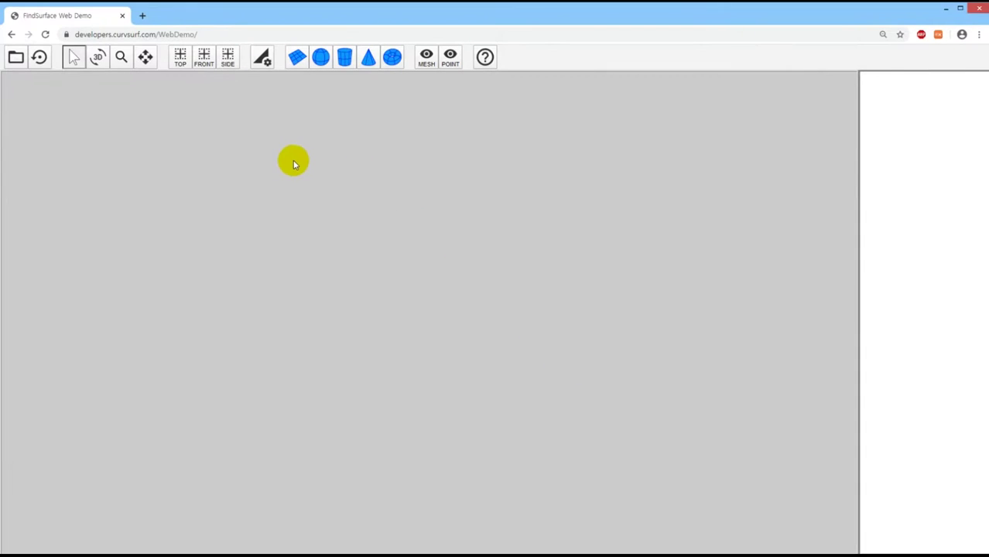
pyautogui.click(15, 56)
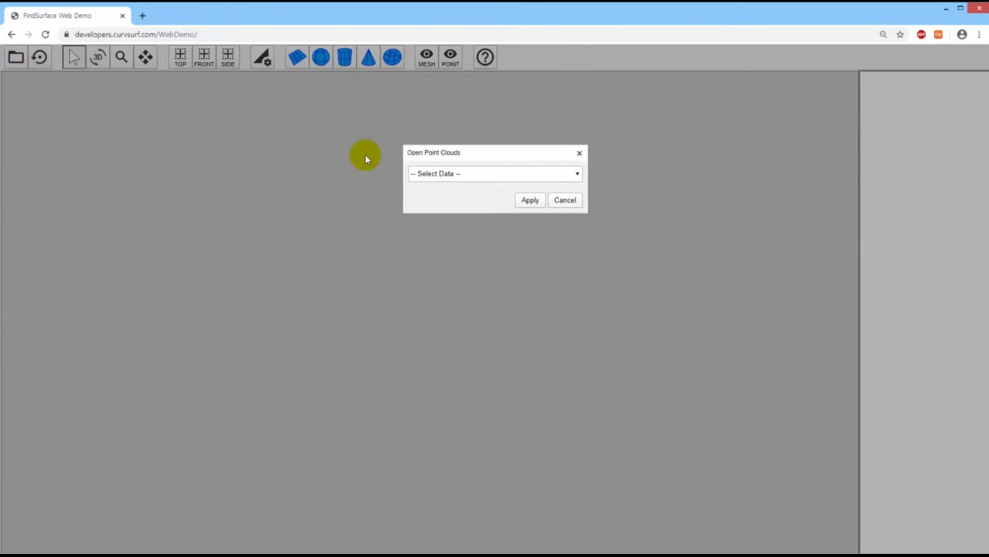
pyautogui.click(449, 175)
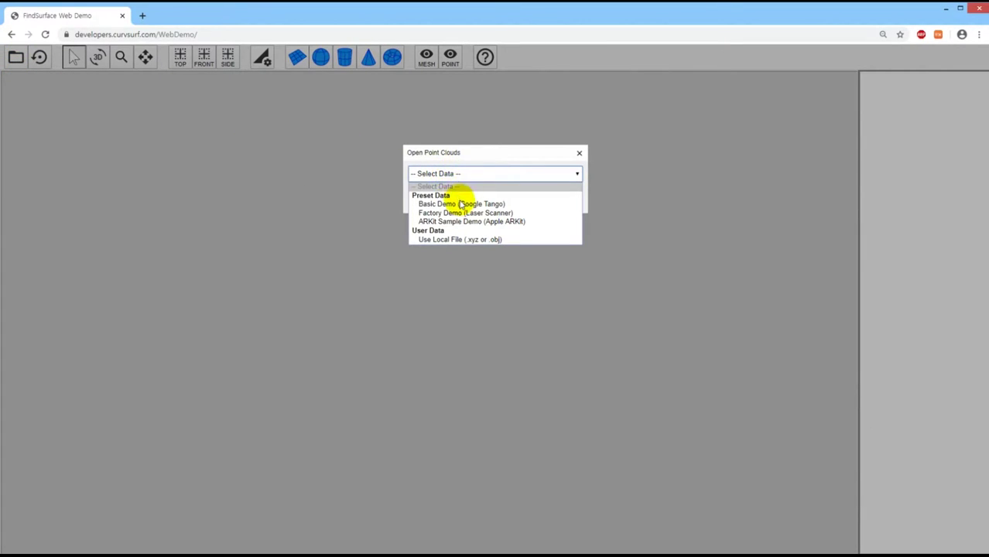
pyautogui.click(460, 204)
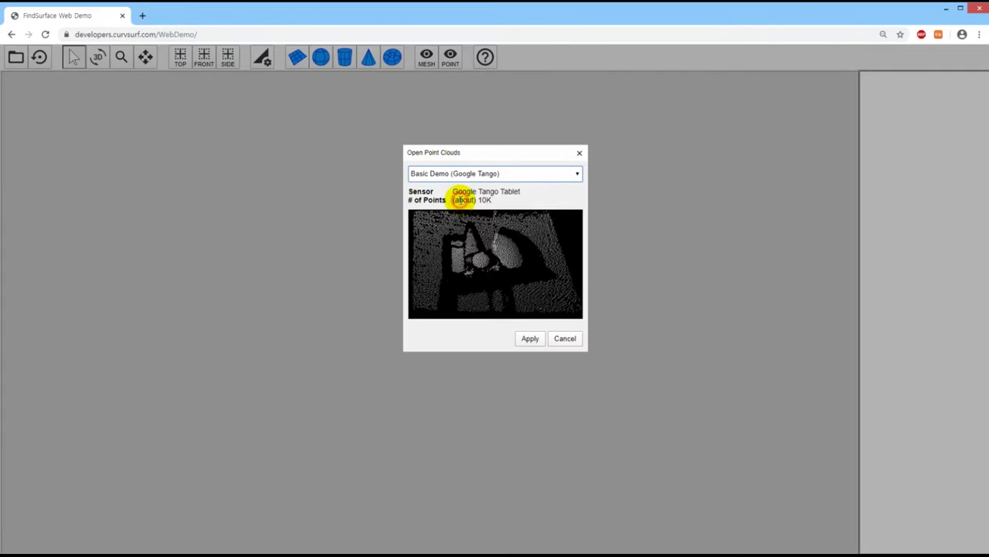
pyautogui.click(531, 338)
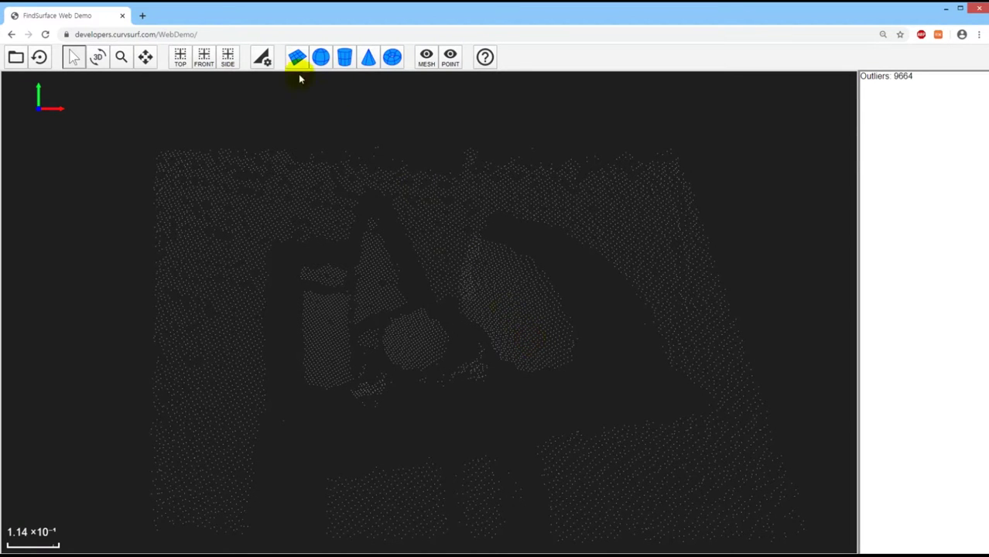
pyautogui.click(262, 56)
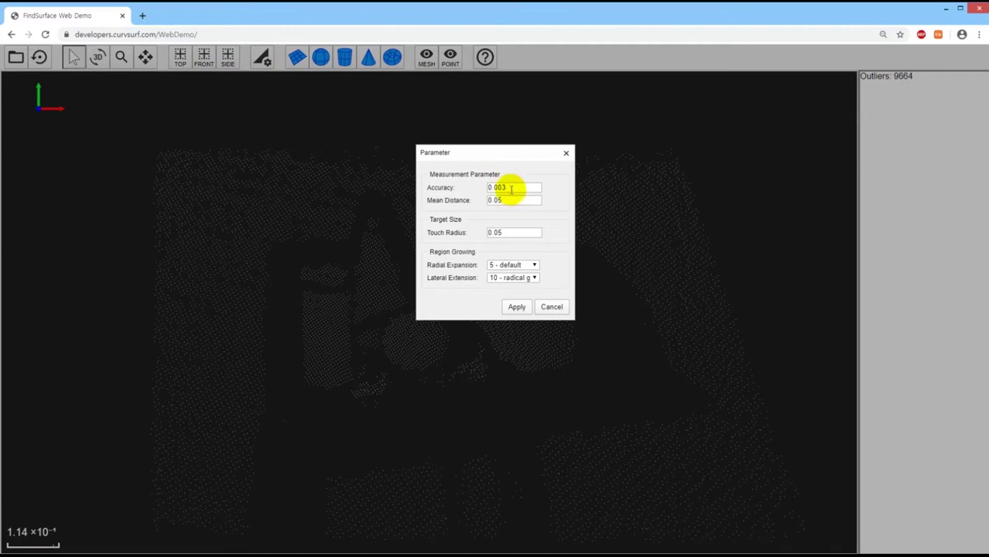
# Accept the measurement parameters, then fit a plane to the flat background and a sphere to the round object.
pyautogui.click(514, 306)
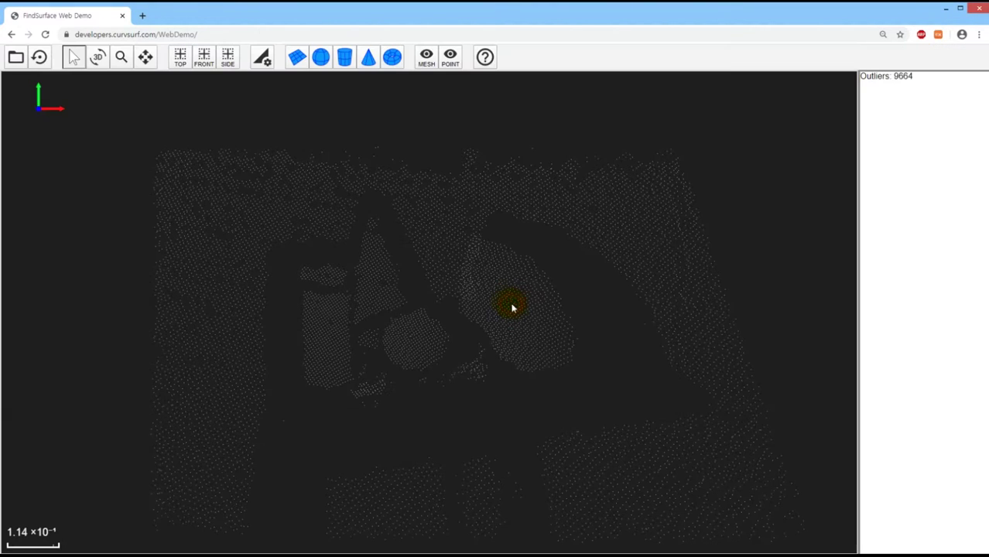
pyautogui.click(302, 59)
pyautogui.click(430, 218)
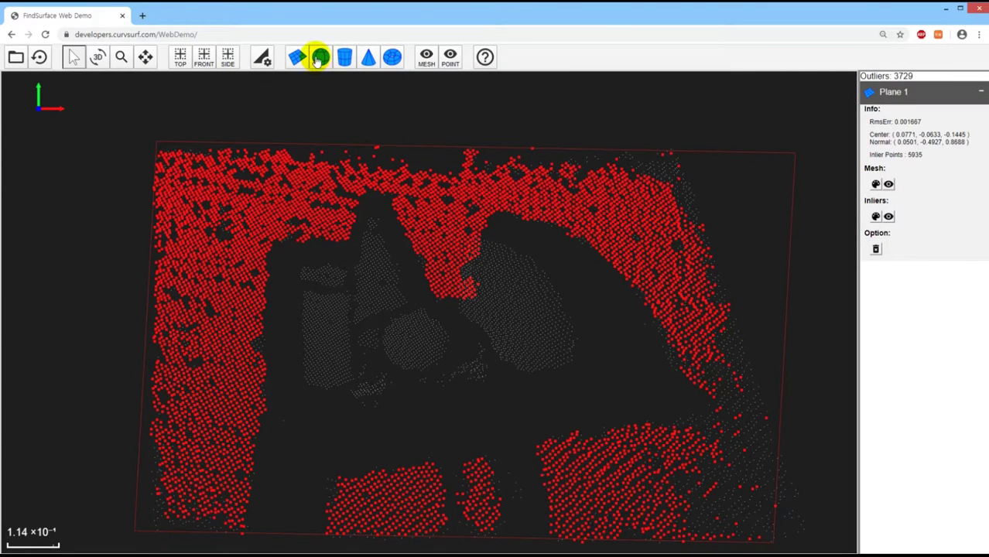
pyautogui.click(319, 60)
pyautogui.click(403, 343)
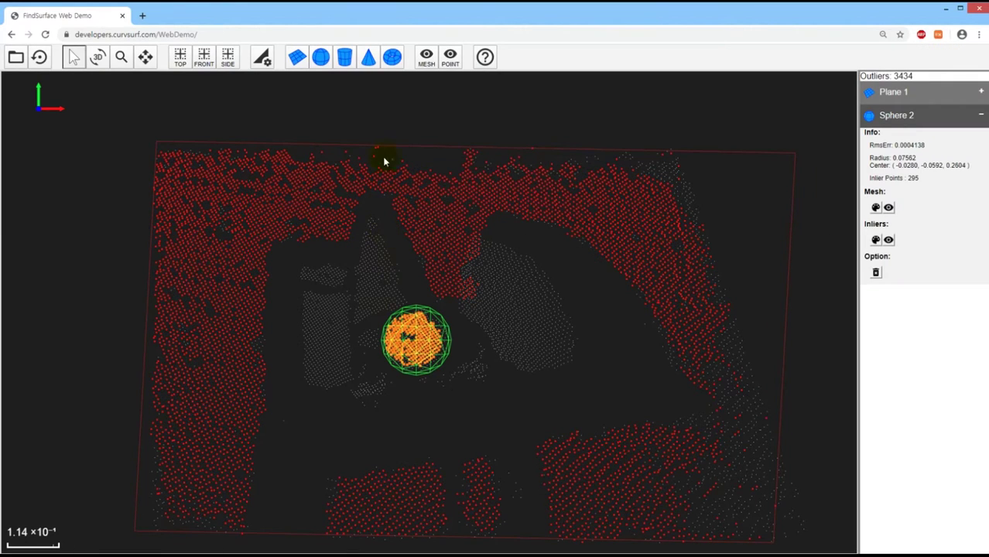
# Fit a cylinder to the upright can, a cone to the pointed object and a torus at right.
pyautogui.click(346, 60)
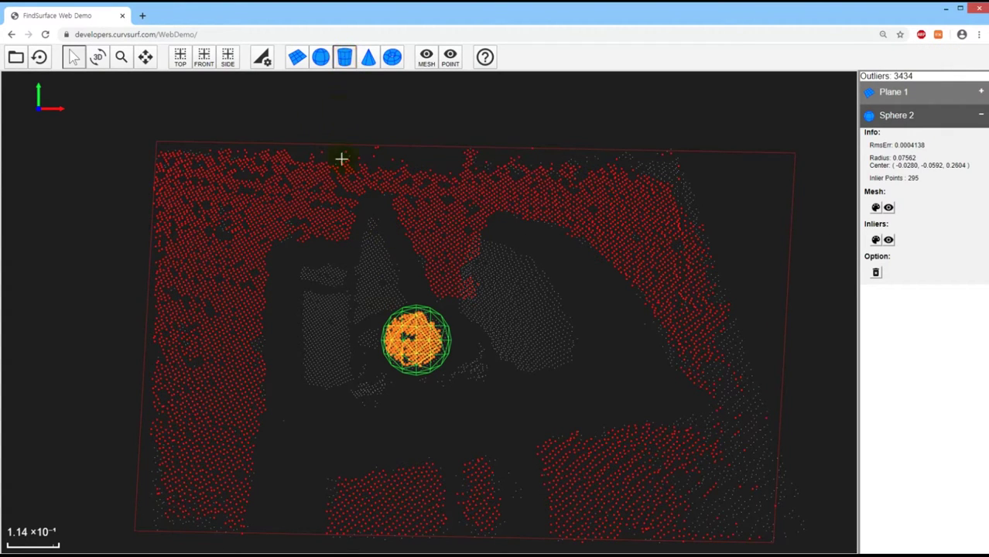
pyautogui.click(324, 342)
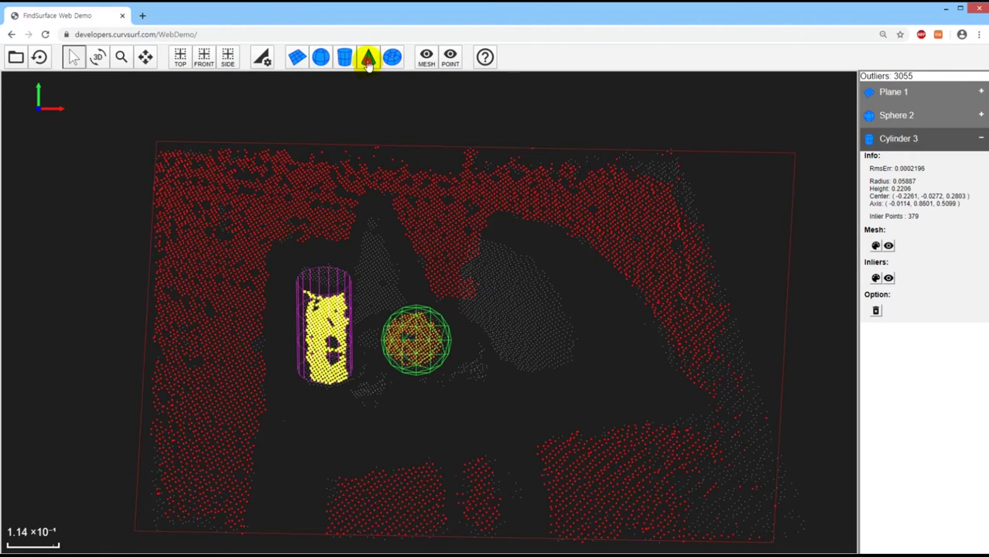
pyautogui.click(365, 62)
pyautogui.click(379, 268)
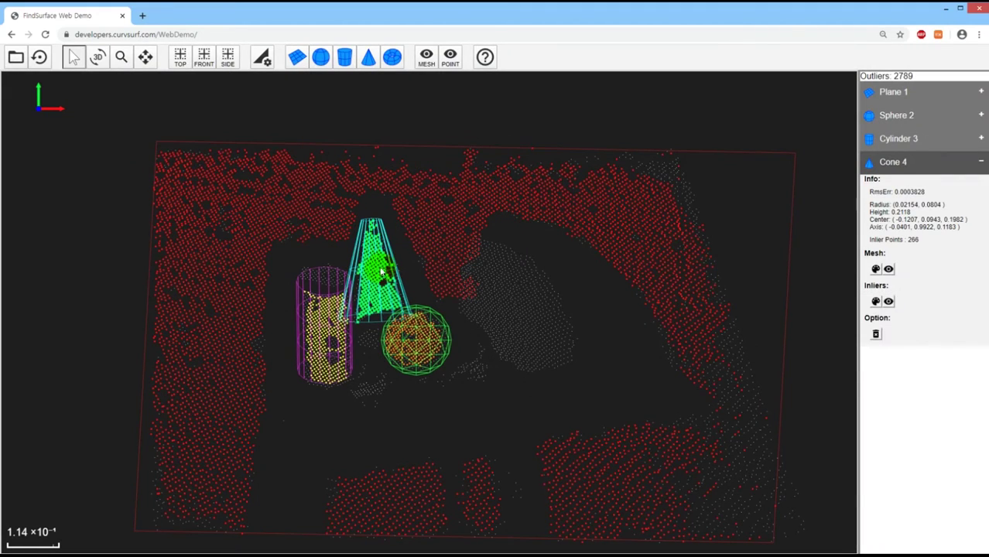
pyautogui.click(392, 60)
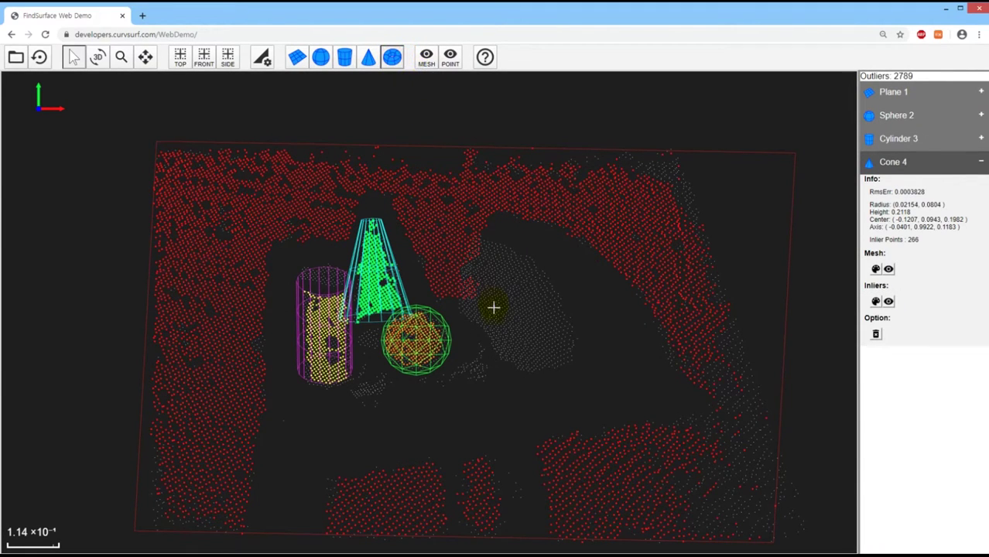
pyautogui.click(504, 323)
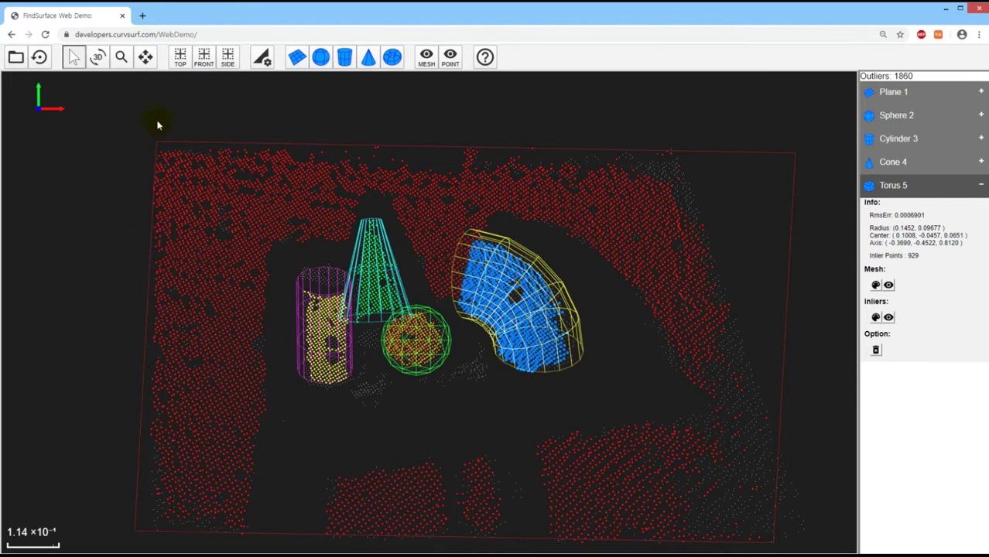
pyautogui.click(100, 65)
# Orbit to a low side angle, then check the Top, Front and Side views.
pyautogui.moveTo(408, 423)
pyautogui.mouseDown()
pyautogui.moveTo(384, 280)
pyautogui.moveTo(388, 221)
pyautogui.mouseUp()
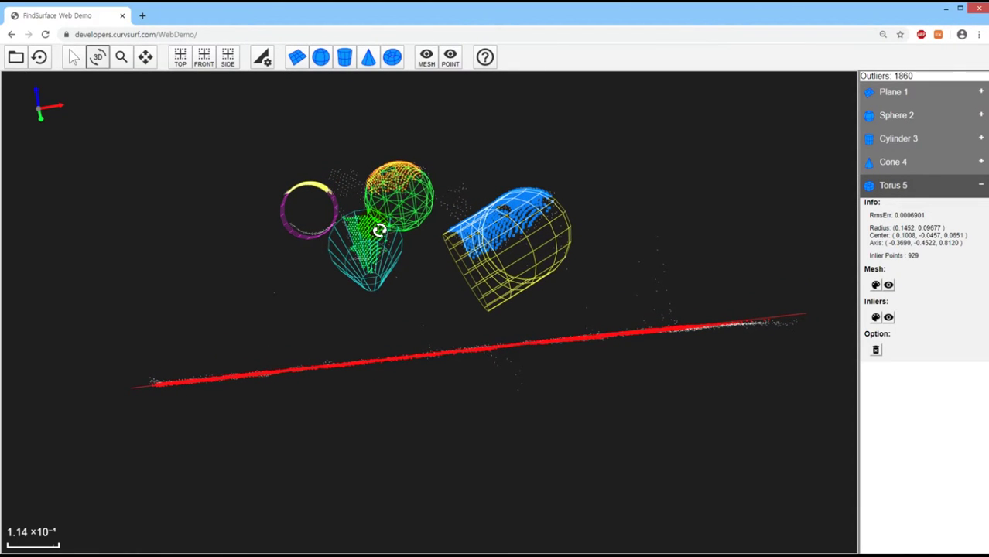
pyautogui.click(178, 67)
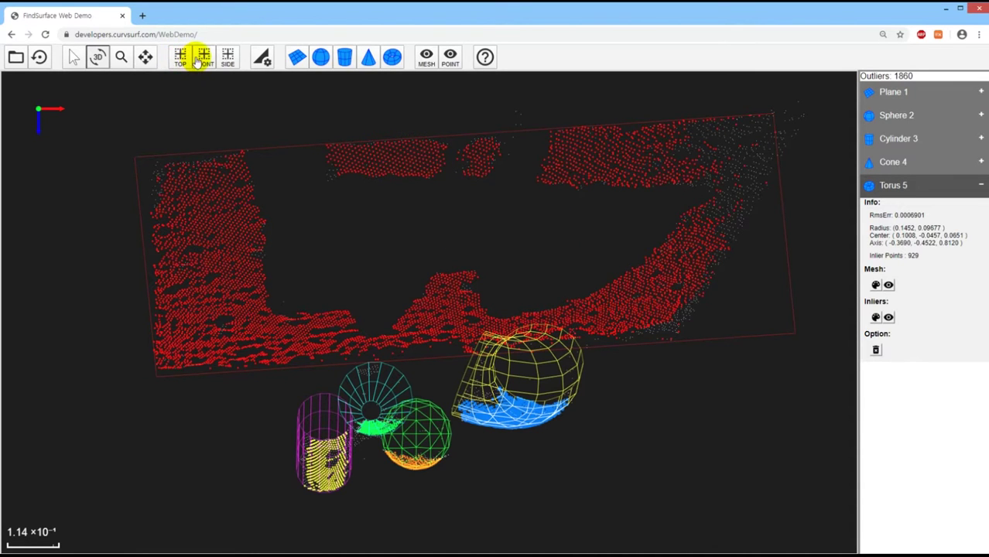
pyautogui.click(201, 62)
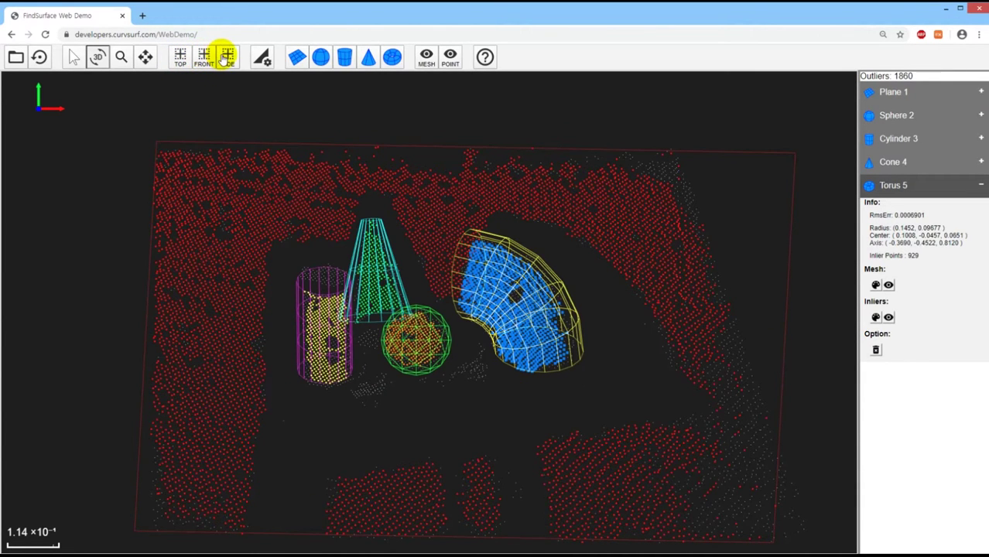
pyautogui.click(226, 59)
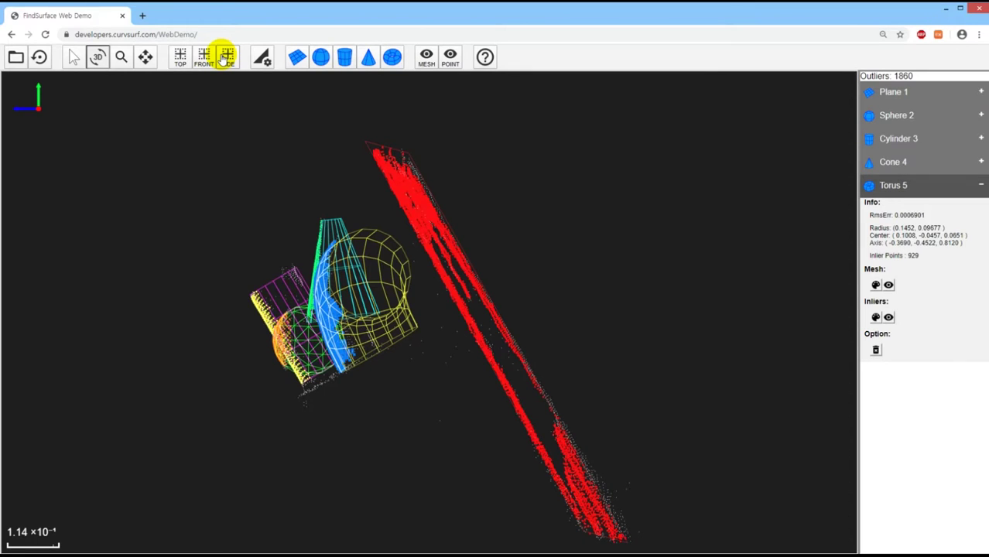
pyautogui.click(16, 58)
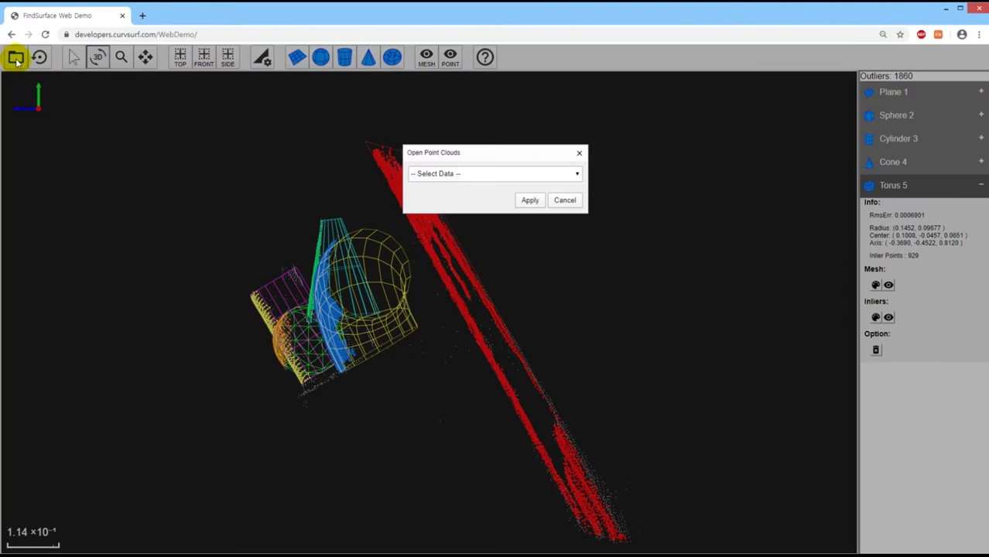
# Load Factory Demo (Laser Scanner) from Select Data and Apply the default Parameter settings.
pyautogui.click(457, 174)
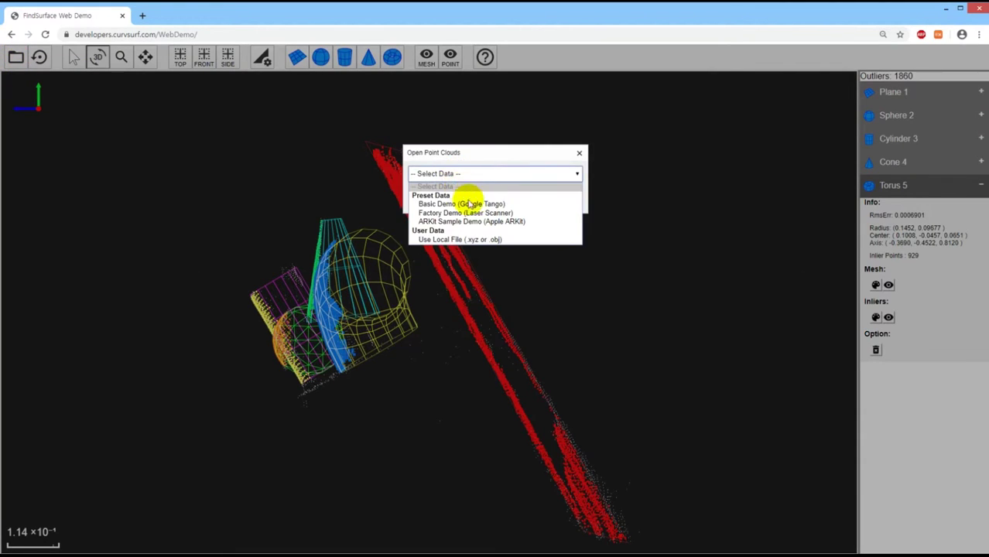
pyautogui.click(479, 214)
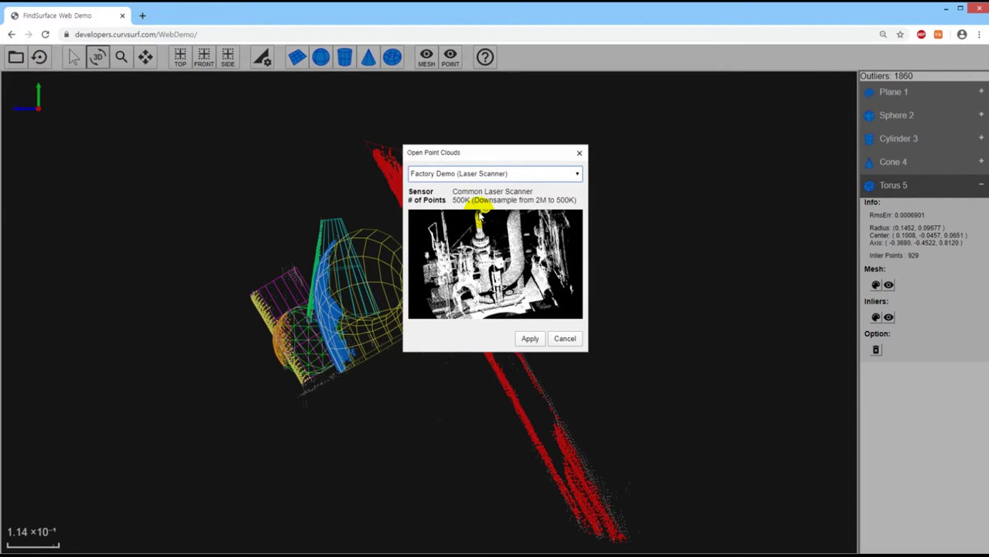
pyautogui.click(529, 338)
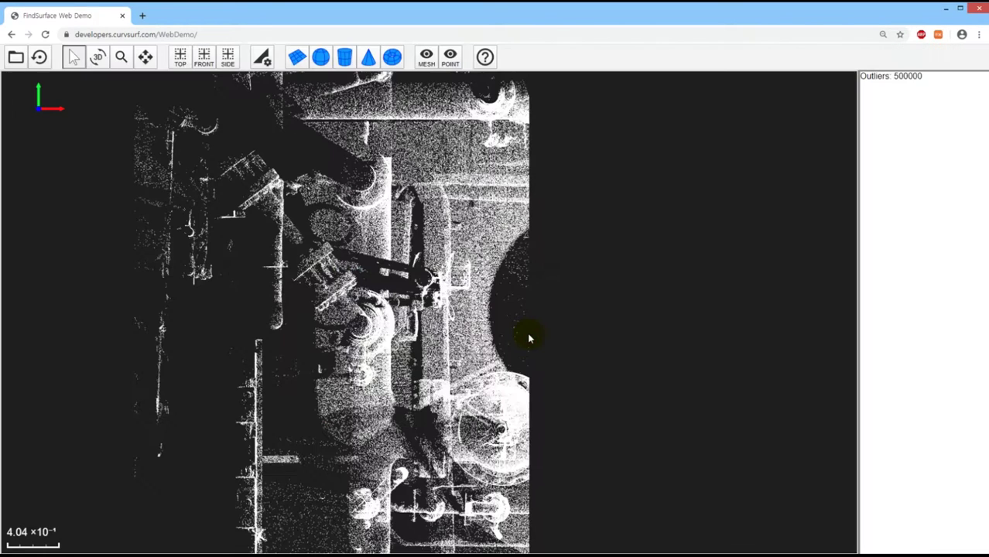
pyautogui.click(263, 57)
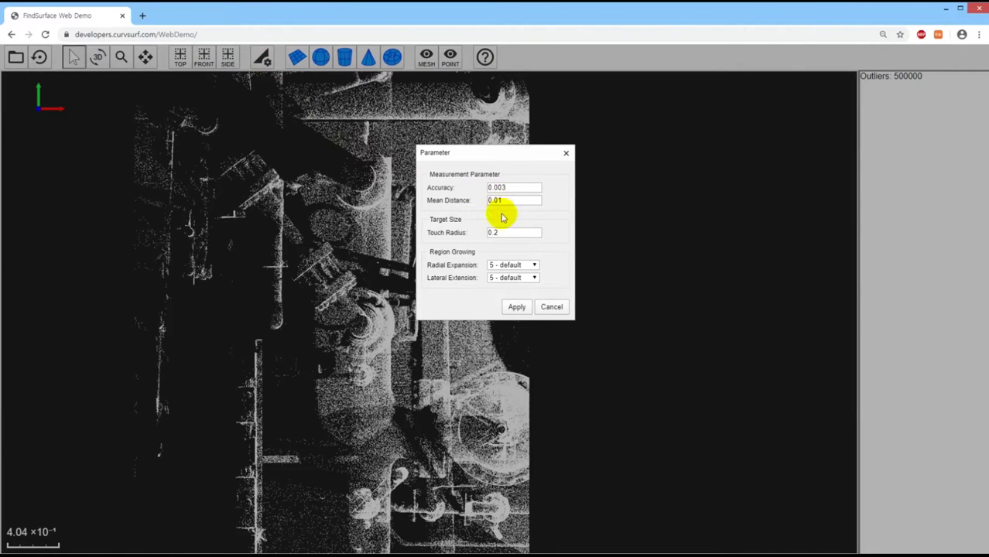
pyautogui.click(510, 305)
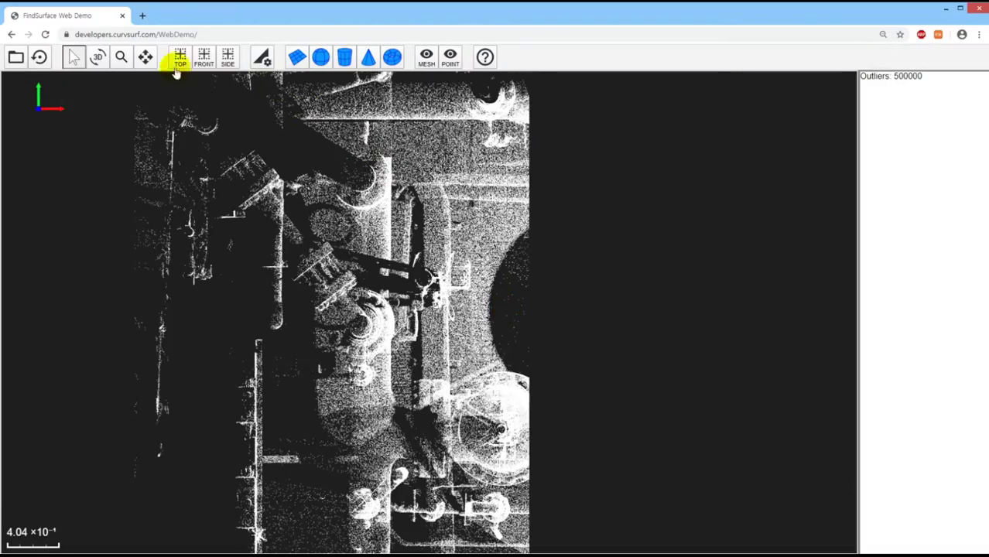
pyautogui.click(99, 56)
# Orbit the factory scan front-on, pan to the pipe tops, and fit a cylinder on the top-right pipe.
pyautogui.moveTo(293, 397)
pyautogui.mouseDown()
pyautogui.moveTo(317, 341)
pyautogui.moveTo(305, 254)
pyautogui.moveTo(309, 155)
pyautogui.moveTo(292, 236)
pyautogui.moveTo(141, 262)
pyautogui.moveTo(365, 239)
pyautogui.moveTo(383, 192)
pyautogui.moveTo(331, 210)
pyautogui.moveTo(338, 227)
pyautogui.moveTo(331, 150)
pyautogui.mouseUp()
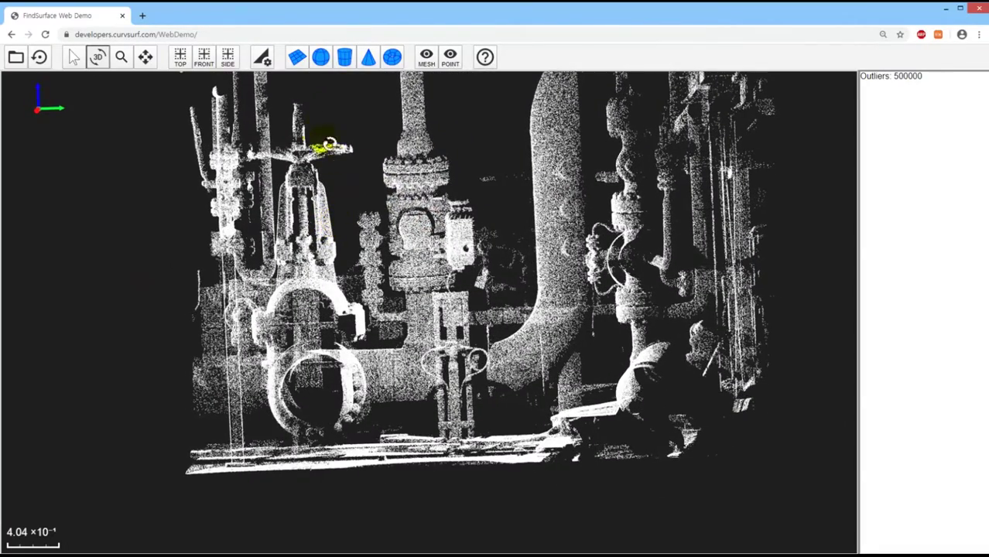
pyautogui.click(144, 57)
pyautogui.moveTo(518, 161); pyautogui.dragTo(514, 236)
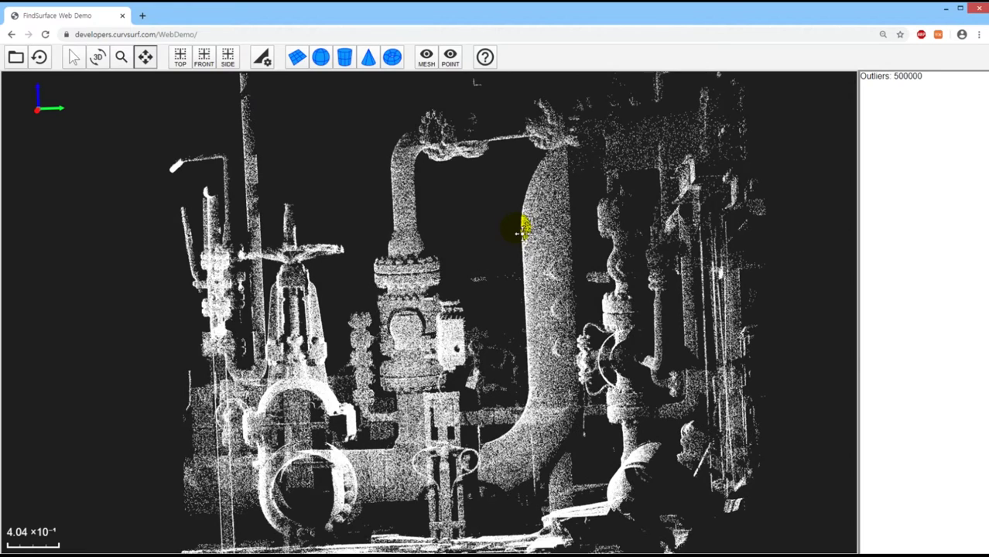
pyautogui.click(343, 59)
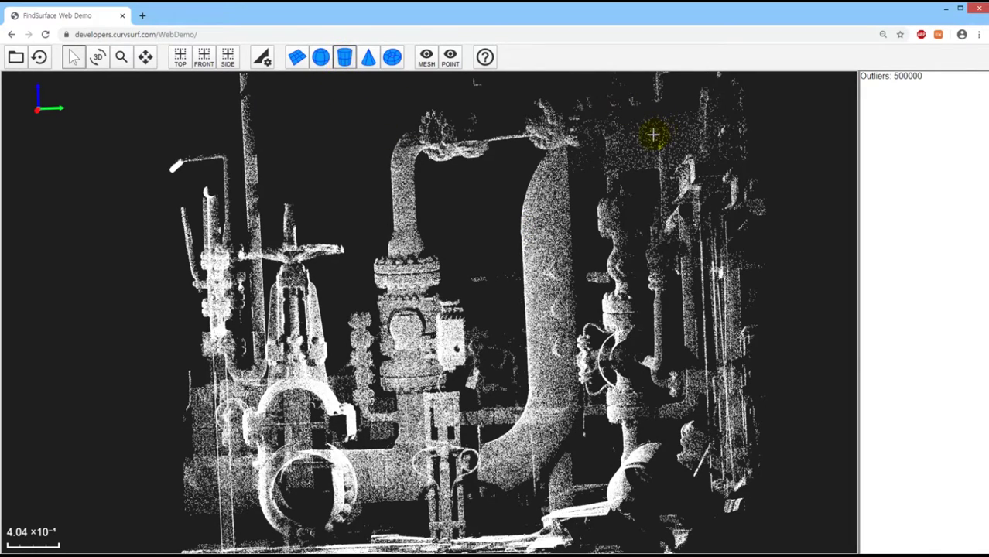
pyautogui.click(654, 136)
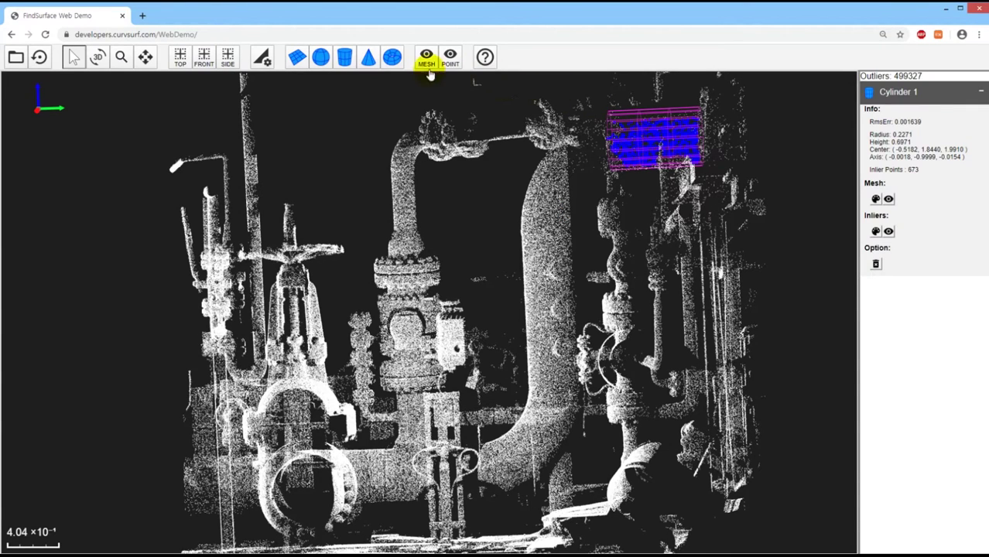
# Fit Cylinder 2 to the tall vertical pipe right of centre.
pyautogui.click(342, 60)
pyautogui.click(541, 312)
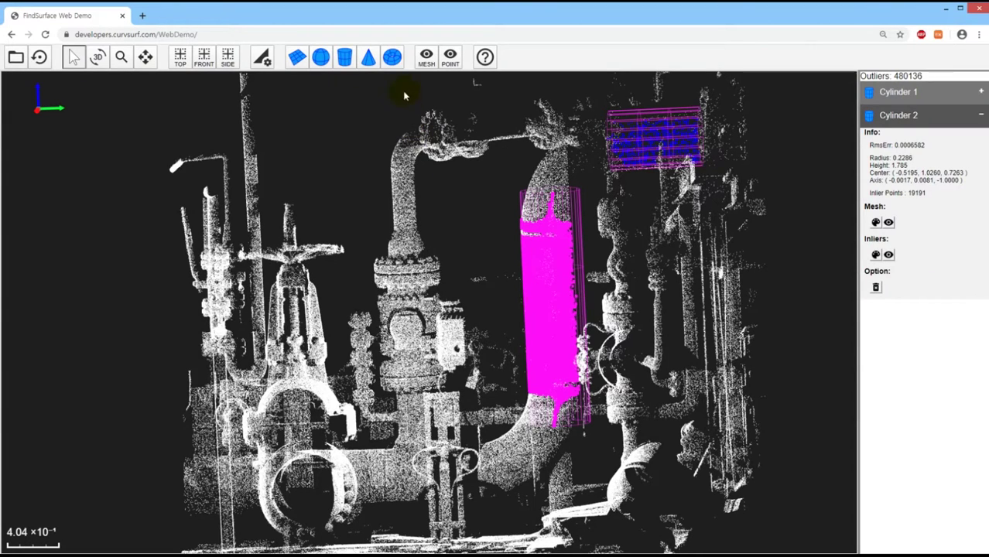
pyautogui.click(391, 61)
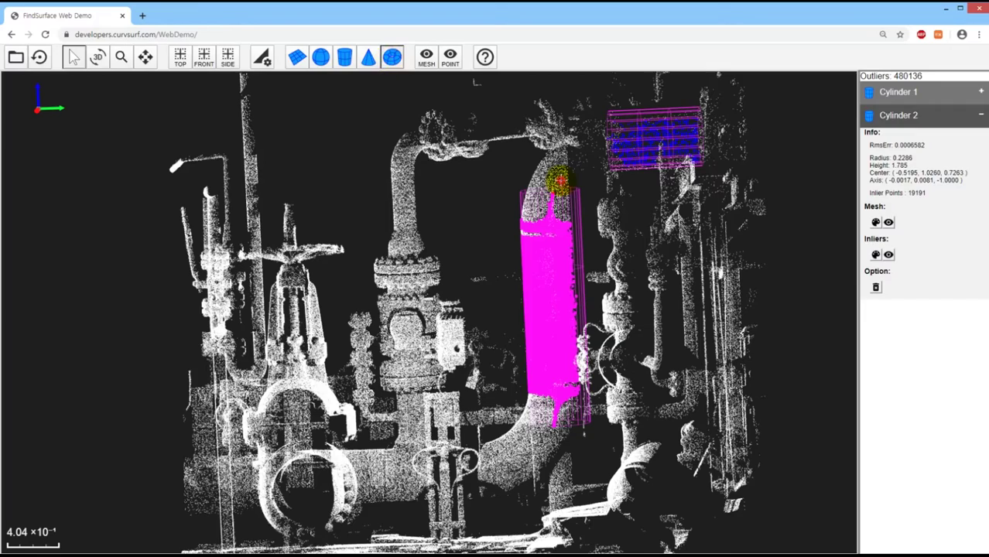
# Fit Torus 3 and Torus 4 to the upper and lower pipe bends, then seed a cylinder on the horizontal pipe.
pyautogui.click(560, 181)
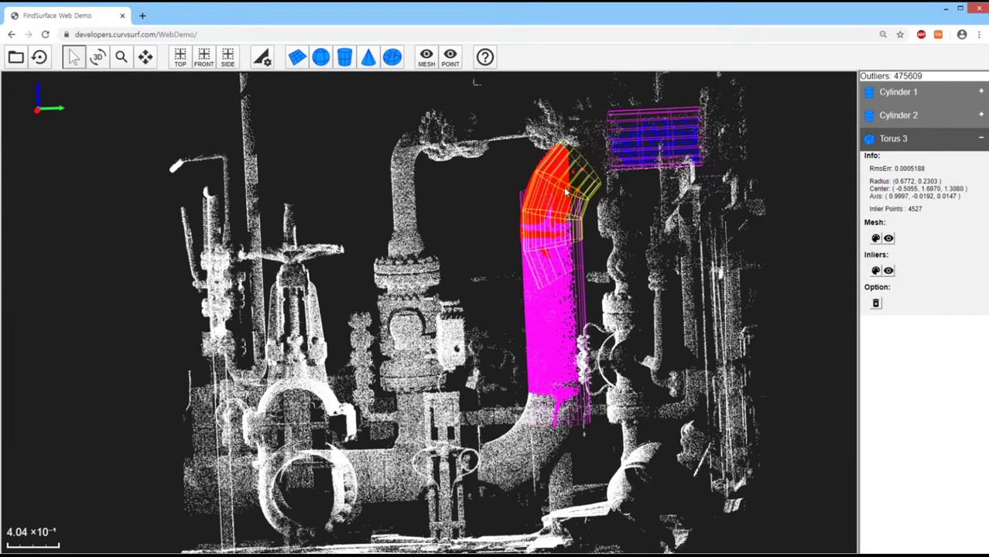
pyautogui.click(392, 57)
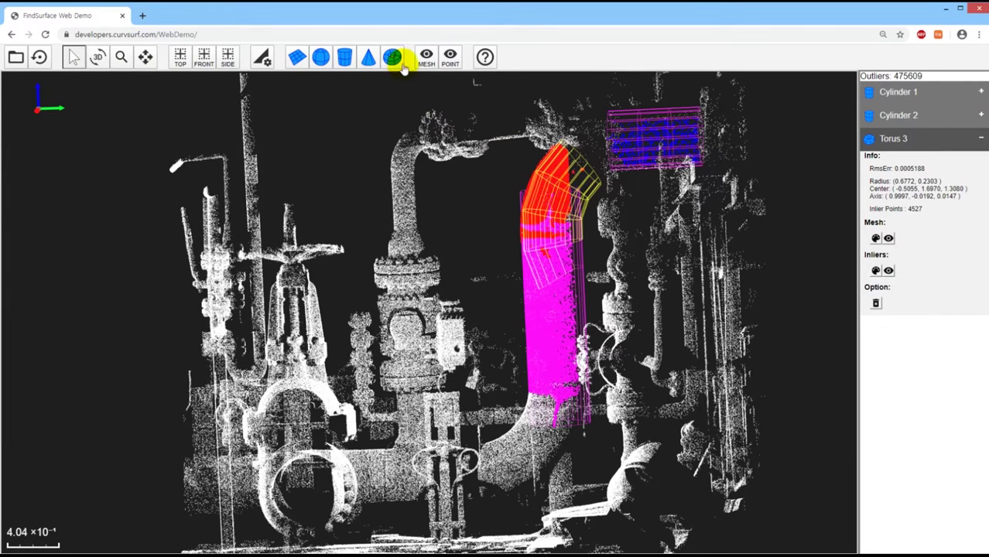
pyautogui.click(510, 451)
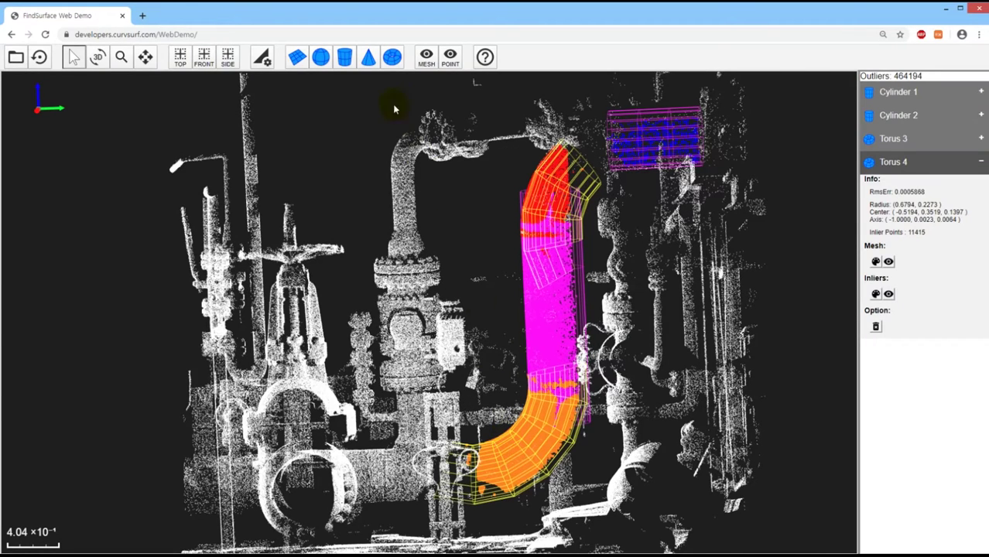
pyautogui.click(345, 60)
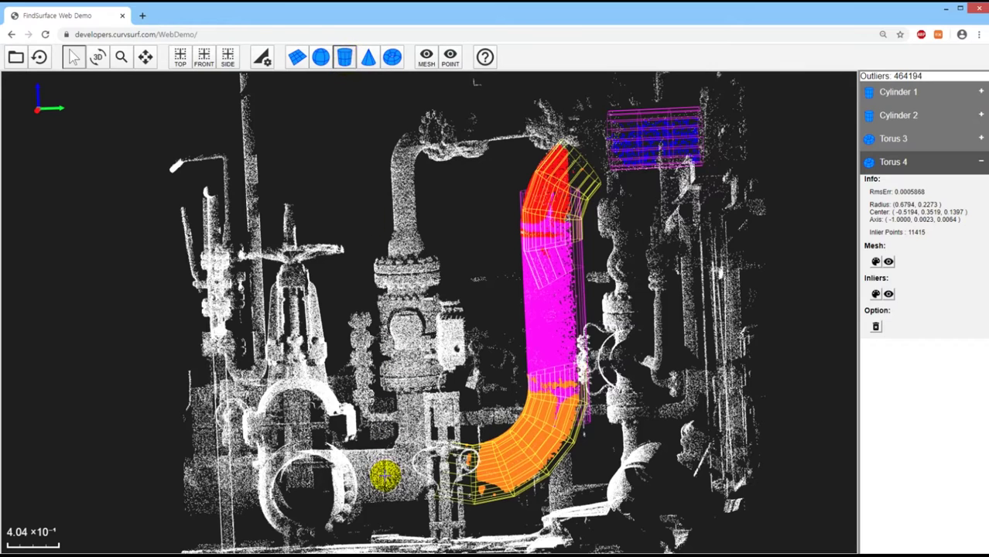
pyautogui.click(385, 475)
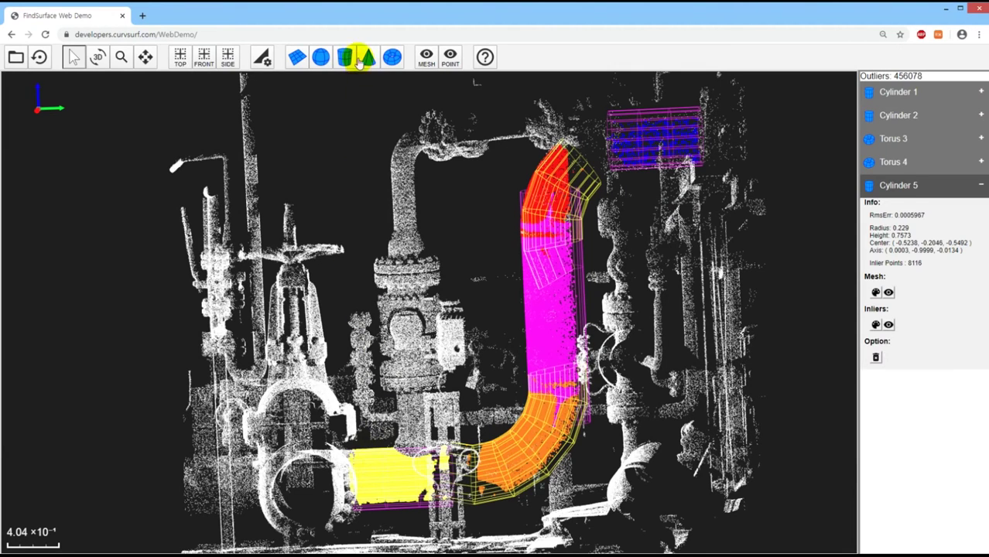
# Fit a cylinder on the far-left pipe end and orbit to look down on the fitted pipe.
pyautogui.click(345, 57)
pyautogui.click(203, 478)
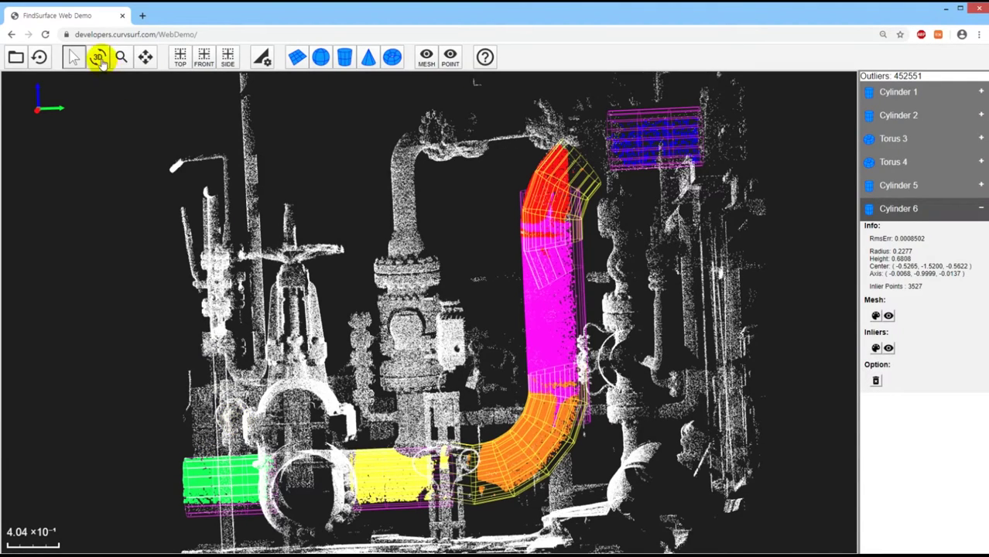
pyautogui.click(98, 57)
pyautogui.moveTo(126, 145)
pyautogui.mouseDown()
pyautogui.moveTo(209, 214)
pyautogui.moveTo(312, 216)
pyautogui.moveTo(472, 152)
pyautogui.moveTo(576, 147)
pyautogui.moveTo(531, 161)
pyautogui.moveTo(479, 205)
pyautogui.moveTo(327, 114)
pyautogui.moveTo(214, 180)
pyautogui.mouseUp()
pyautogui.moveTo(545, 214)
pyautogui.mouseDown()
pyautogui.moveTo(575, 441)
pyautogui.moveTo(564, 433)
pyautogui.moveTo(567, 440)
pyautogui.moveTo(552, 287)
pyautogui.moveTo(416, 159)
pyautogui.mouseUp()
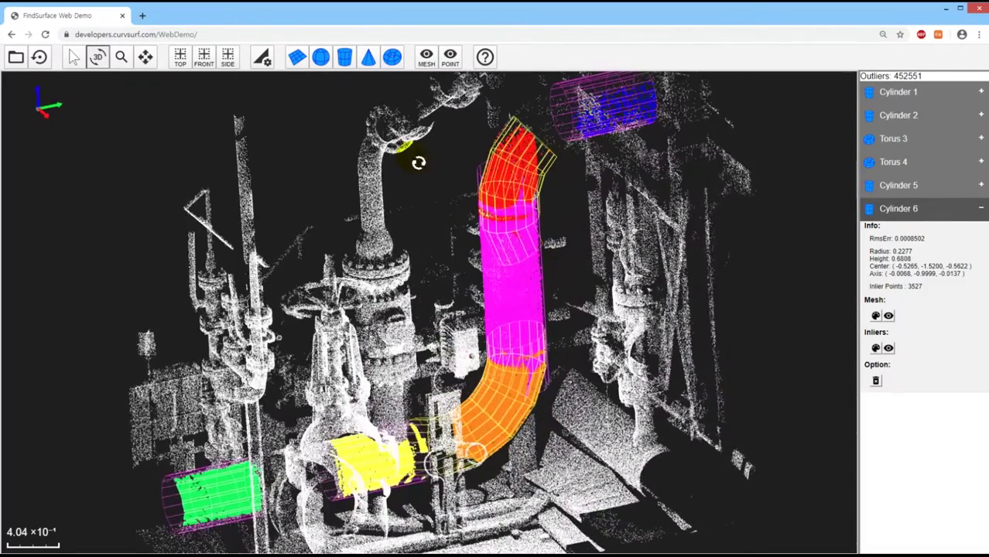
# Inspect the factory scan from the Top, Front and Side views.
pyautogui.click(181, 57)
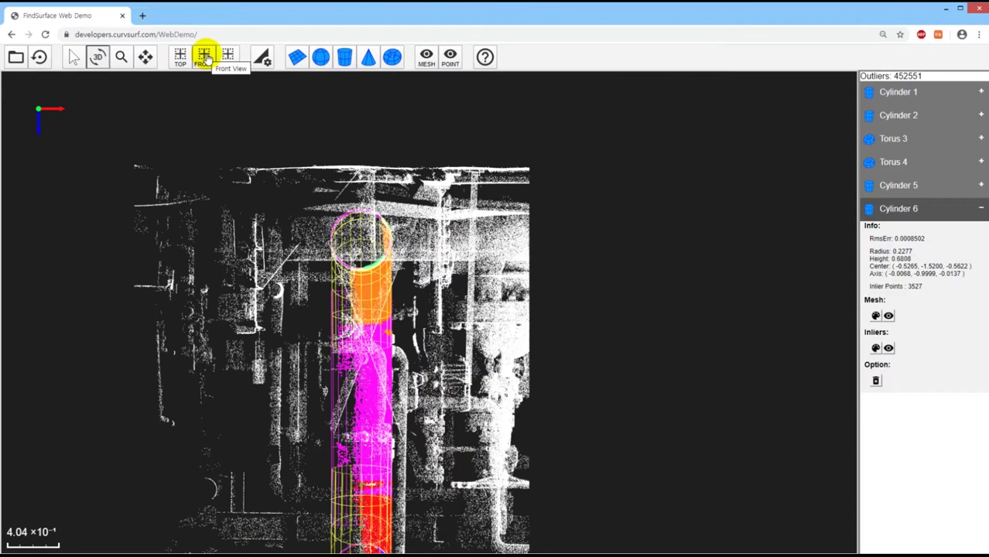
pyautogui.click(204, 57)
pyautogui.click(226, 59)
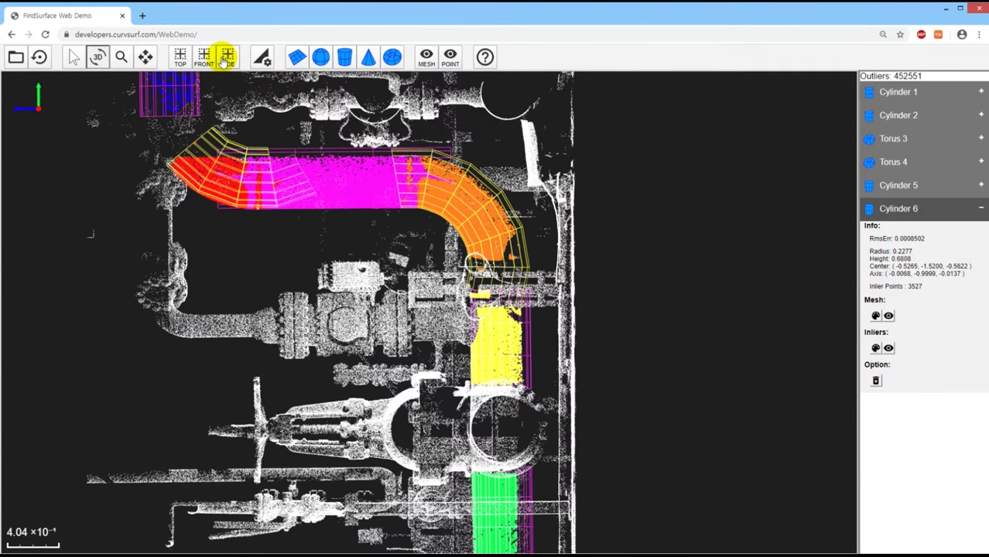
pyautogui.click(16, 57)
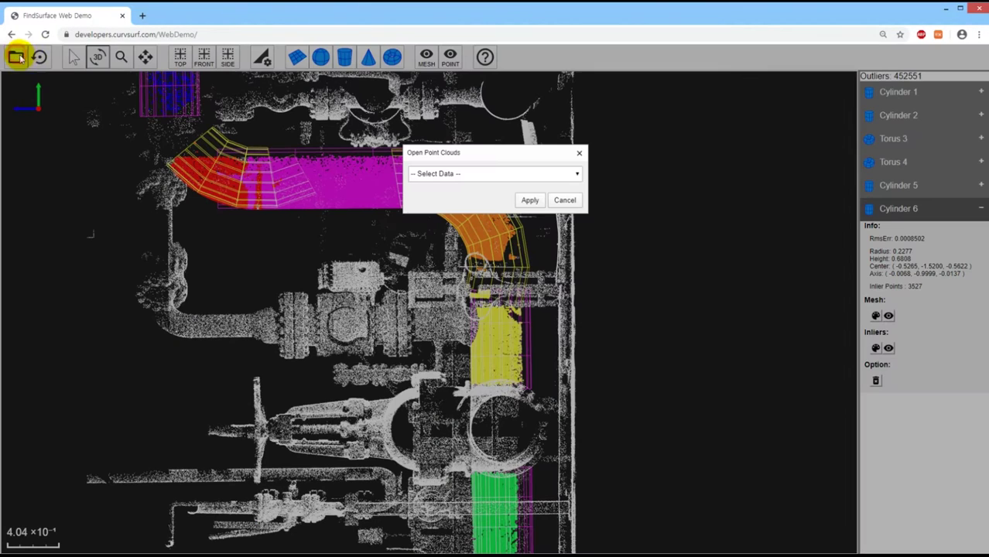
# Load the ARKit Sample Demo (Apple ARKit) dataset in place of the factory scan.
pyautogui.click(427, 172)
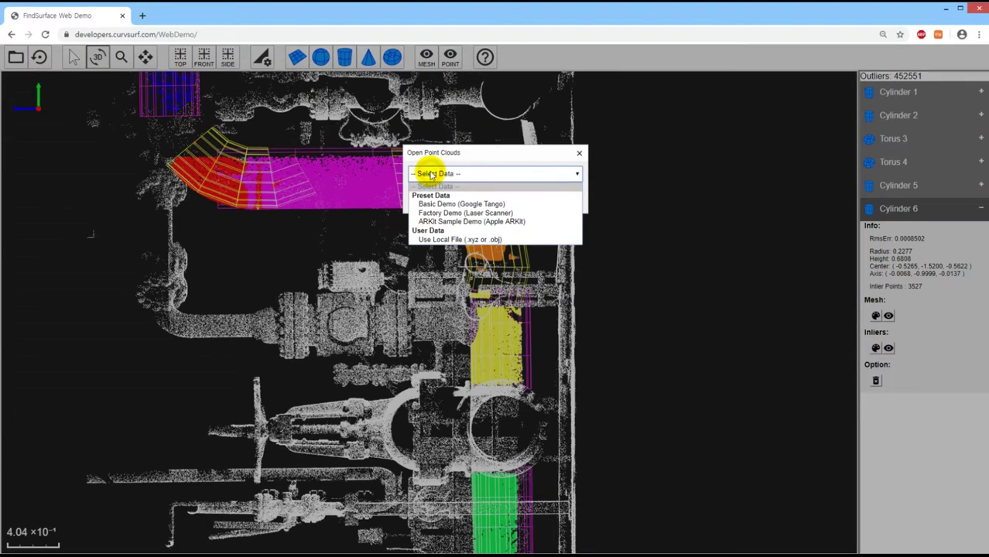
pyautogui.click(462, 222)
pyautogui.click(529, 338)
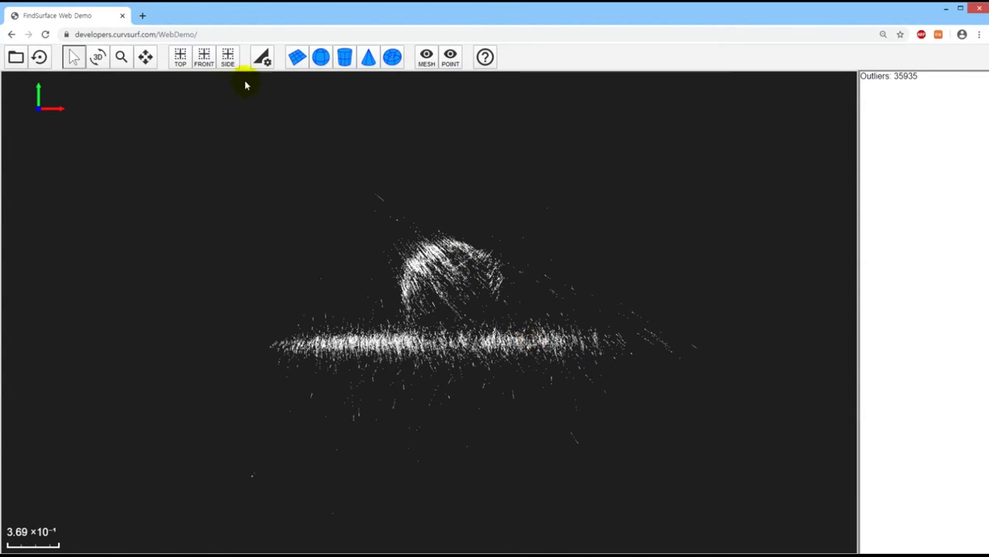
# Zoom in on the ARKit point cloud and apply the measurement parameters.
pyautogui.click(121, 57)
pyautogui.moveTo(236, 136); pyautogui.dragTo(690, 165)
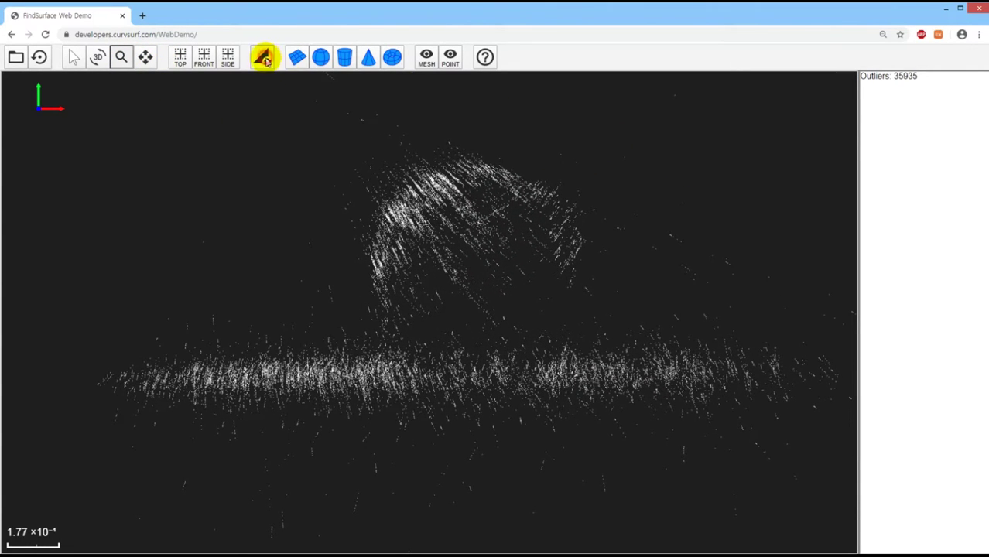
pyautogui.click(264, 58)
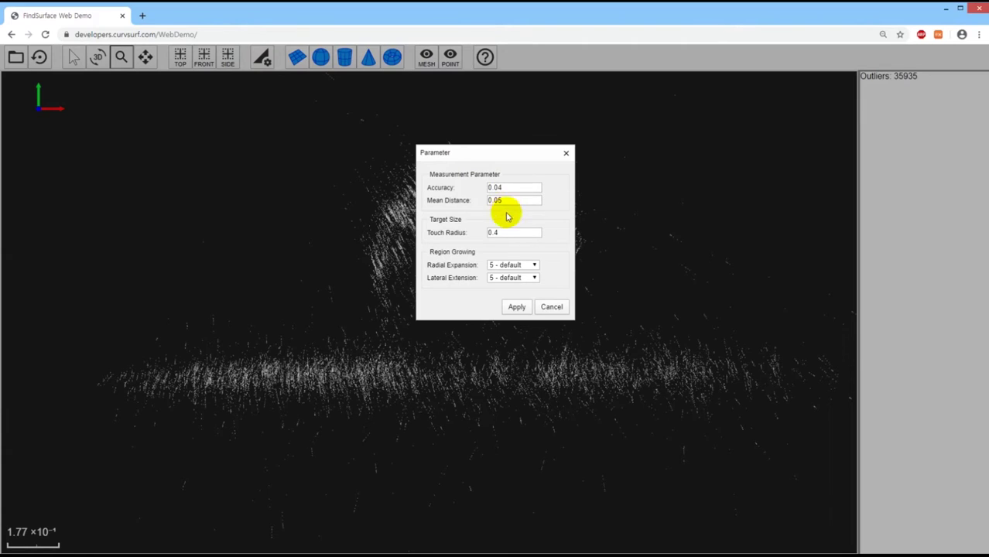
pyautogui.click(516, 307)
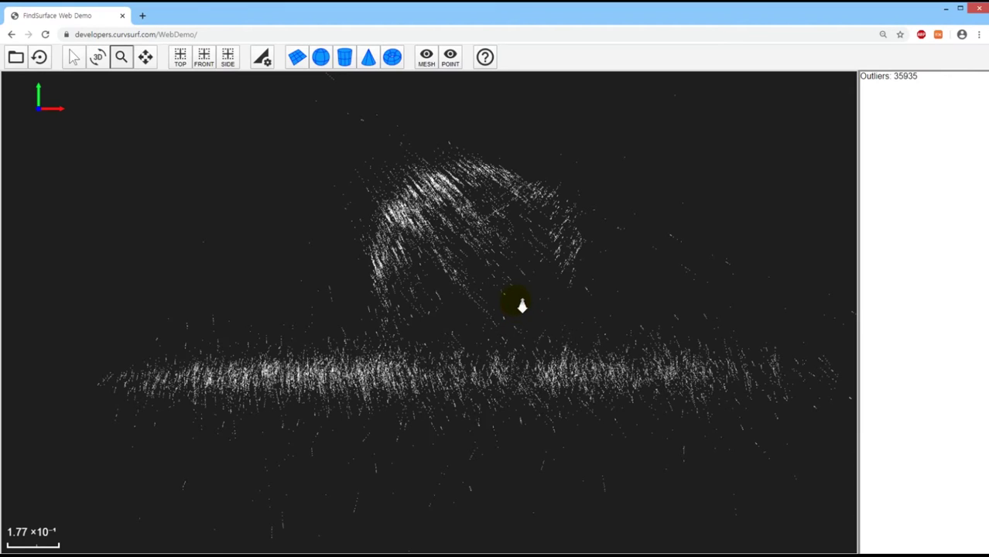
pyautogui.click(297, 57)
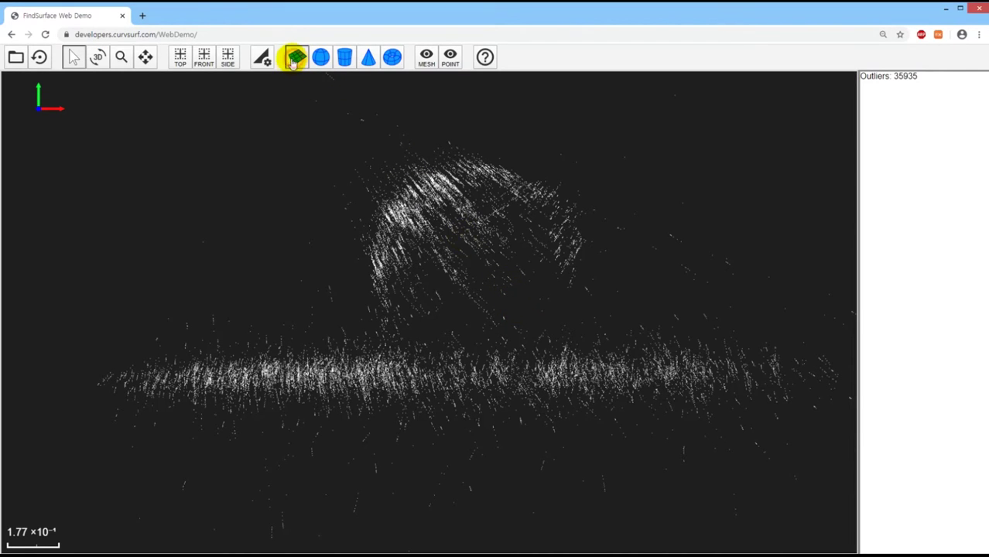
# Fit Plane 1 to the floor points, then retry the dome sphere fit after a Not Found alert.
pyautogui.click(227, 377)
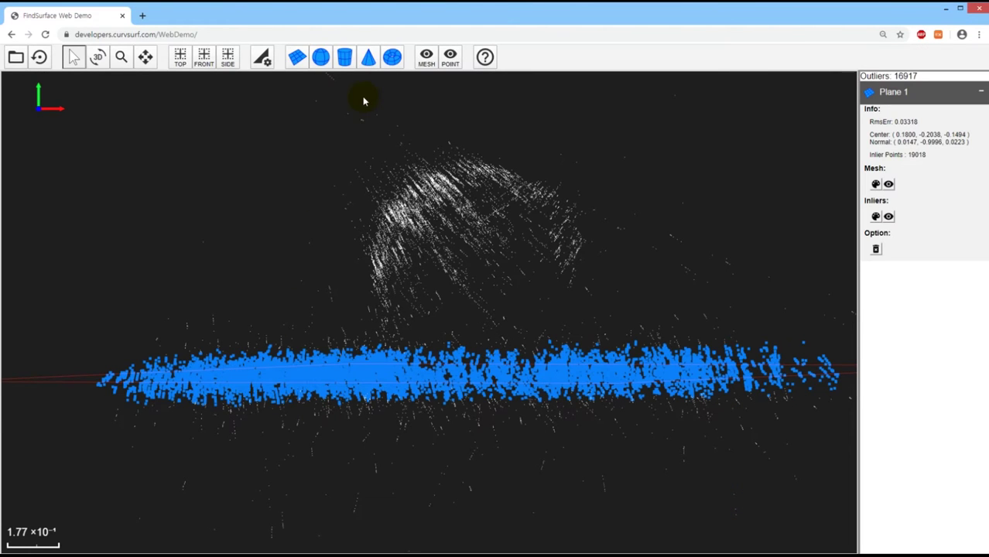
pyautogui.click(322, 58)
pyautogui.click(431, 211)
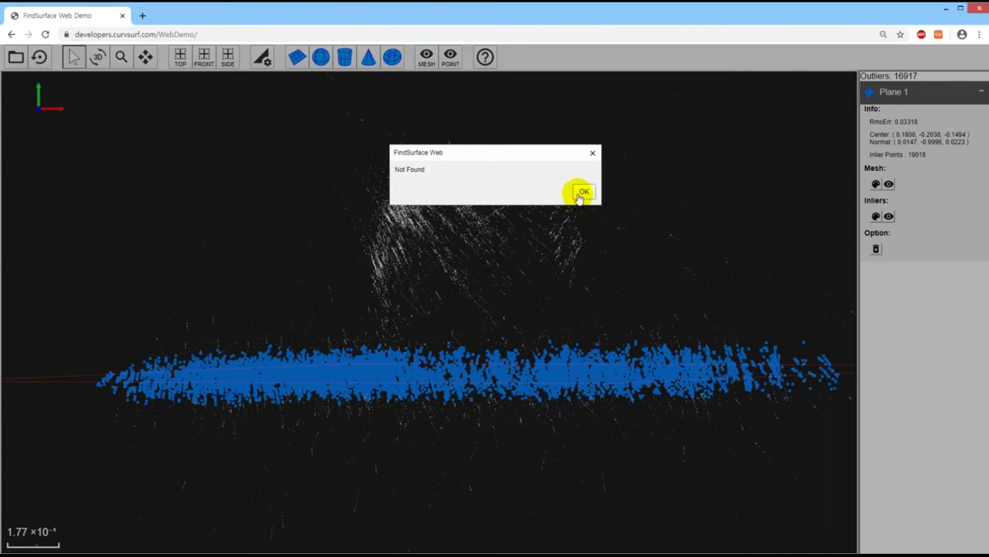
pyautogui.click(583, 189)
pyautogui.click(320, 56)
pyautogui.click(416, 213)
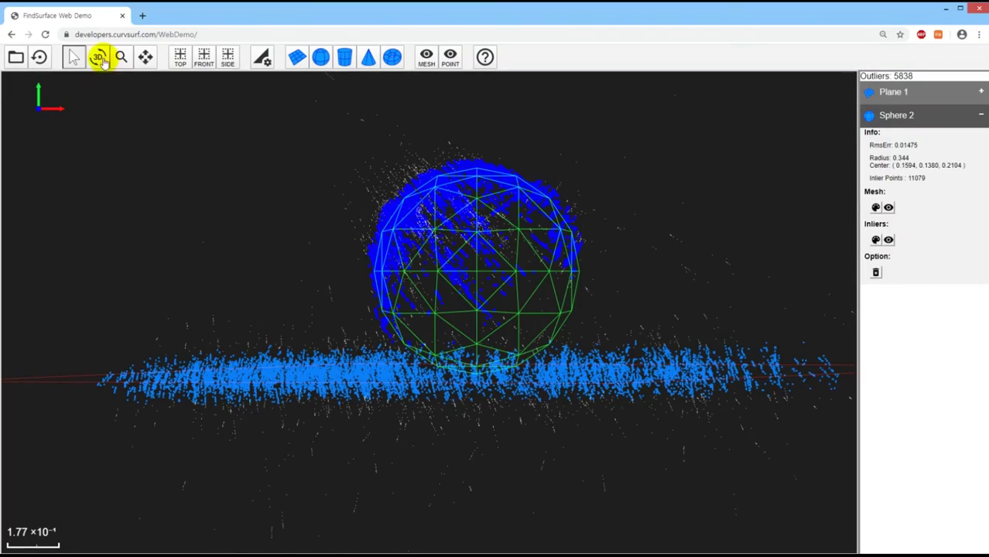
# Orbit around the fitted Sphere 2 and toggle the inlier points off and back on.
pyautogui.click(98, 57)
pyautogui.moveTo(345, 195)
pyautogui.mouseDown()
pyautogui.moveTo(373, 276)
pyautogui.moveTo(399, 316)
pyautogui.moveTo(442, 320)
pyautogui.moveTo(449, 355)
pyautogui.moveTo(435, 245)
pyautogui.moveTo(397, 165)
pyautogui.moveTo(361, 151)
pyautogui.mouseUp()
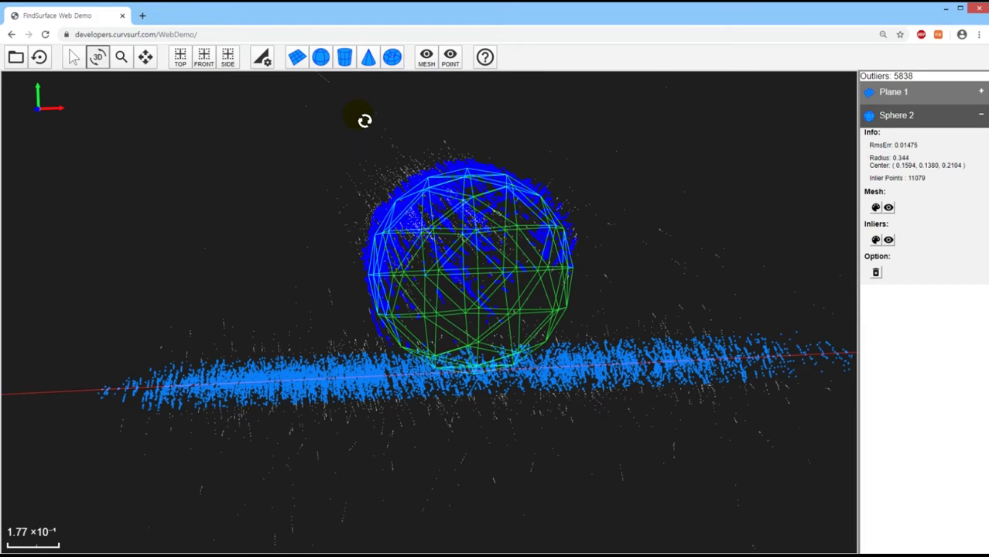
pyautogui.click(451, 59)
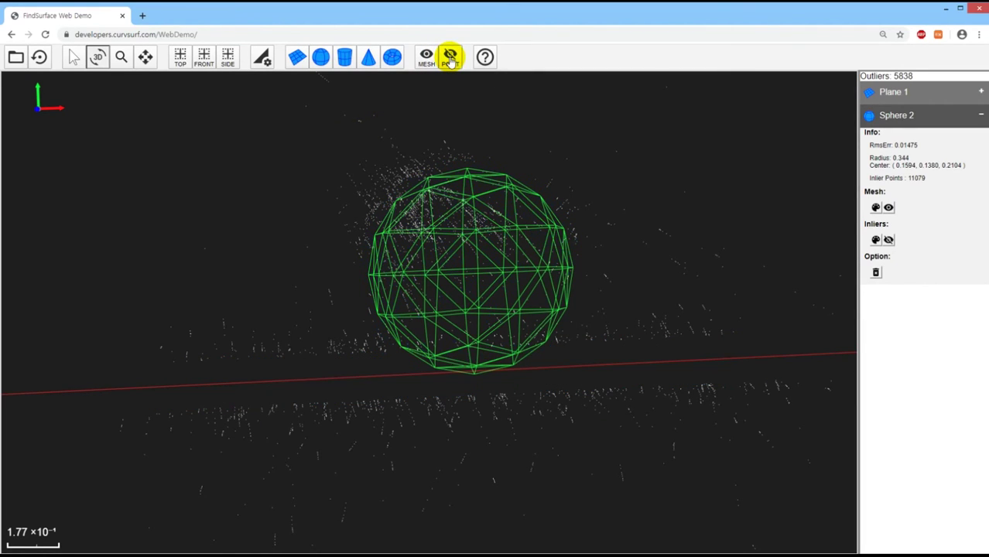
pyautogui.click(450, 59)
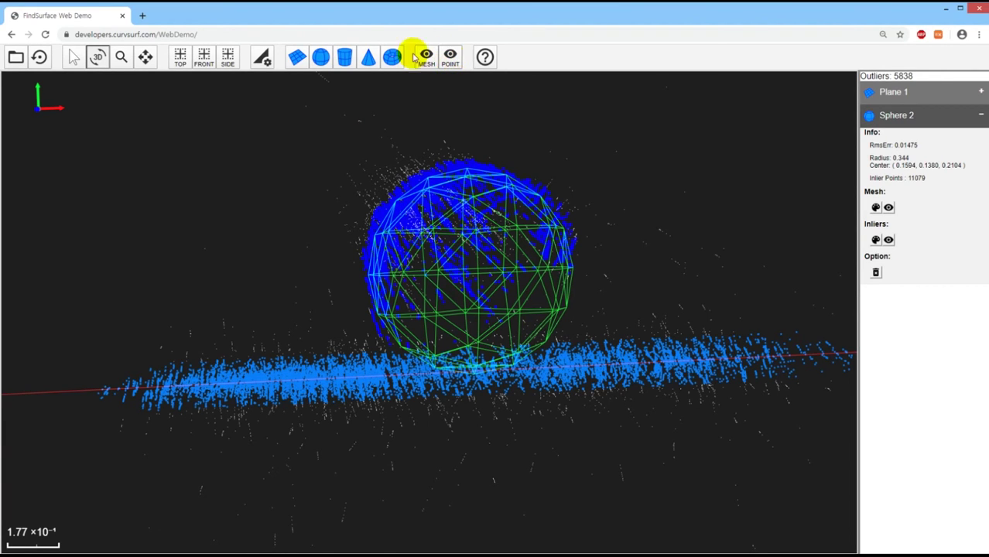
# Set the Open Point Clouds source to Use Local File.
pyautogui.click(16, 59)
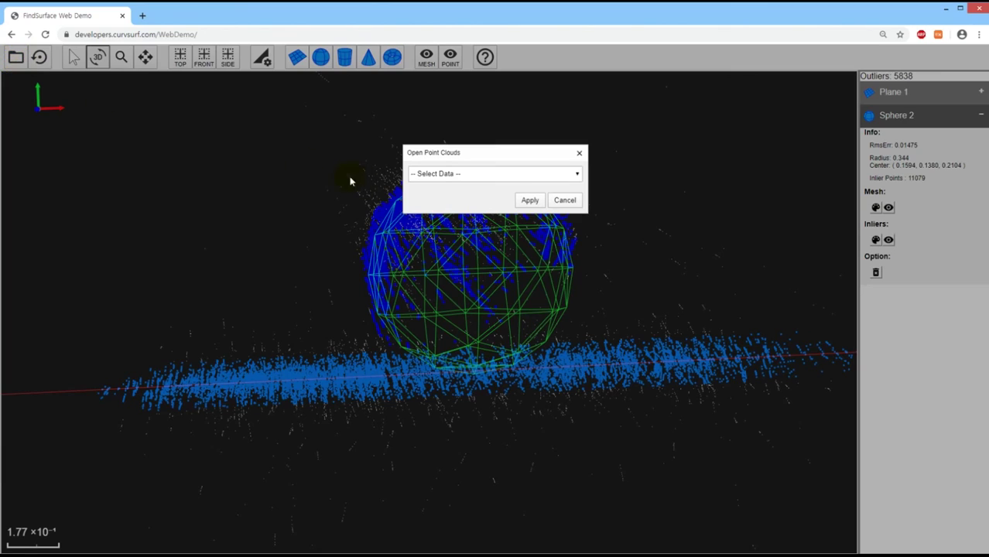
pyautogui.click(429, 174)
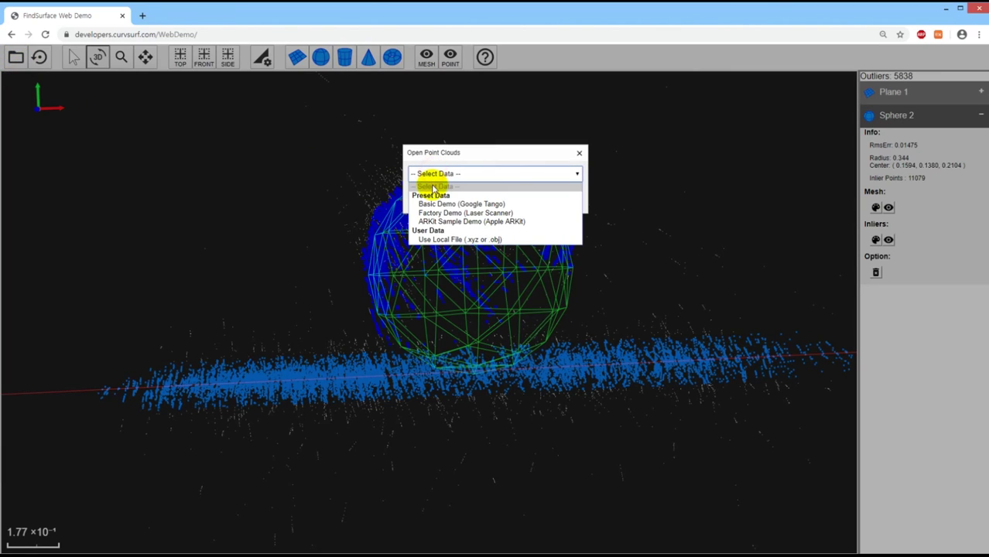
pyautogui.click(440, 240)
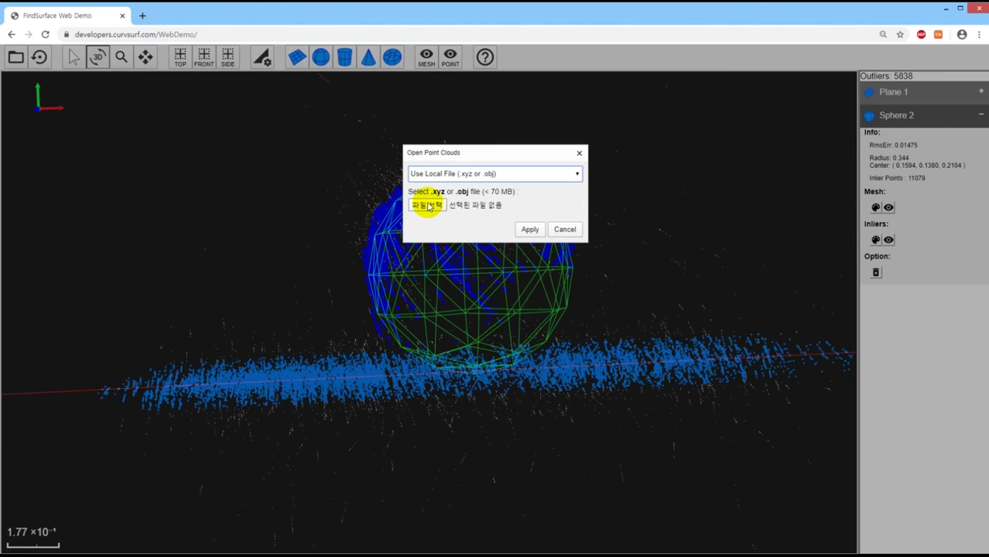